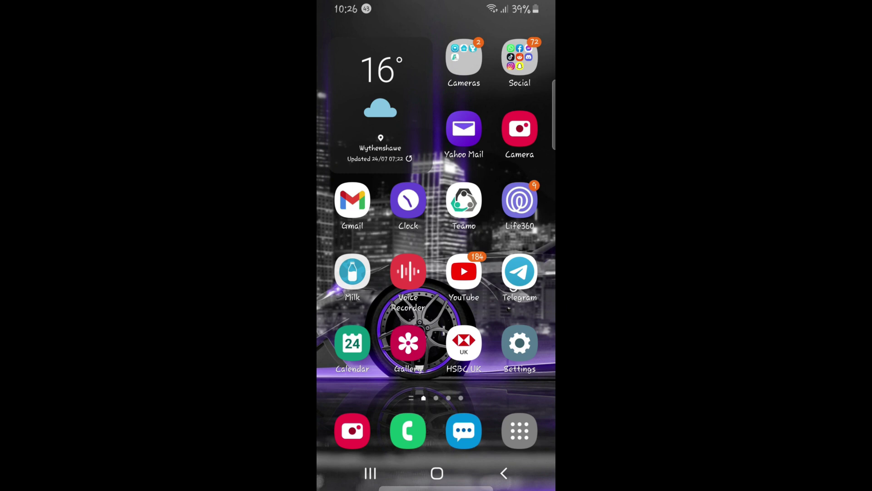
Step: Find Link to Windows through the Settings search and choose Add computer to get the aka.ms/addComputer link
left_click(519, 344)
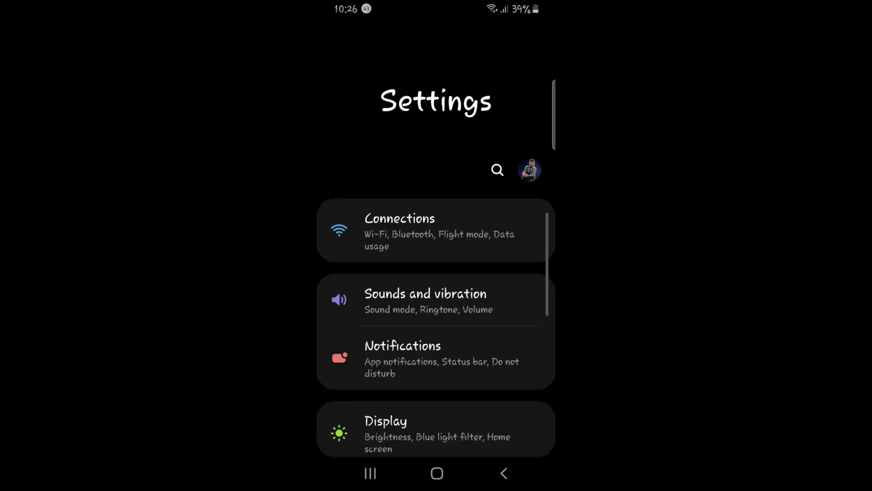
left_click(497, 170)
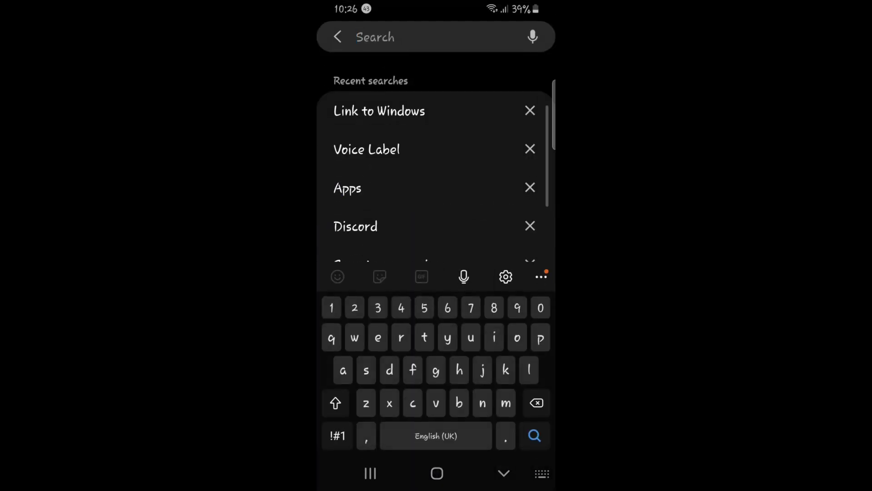
left_click(379, 111)
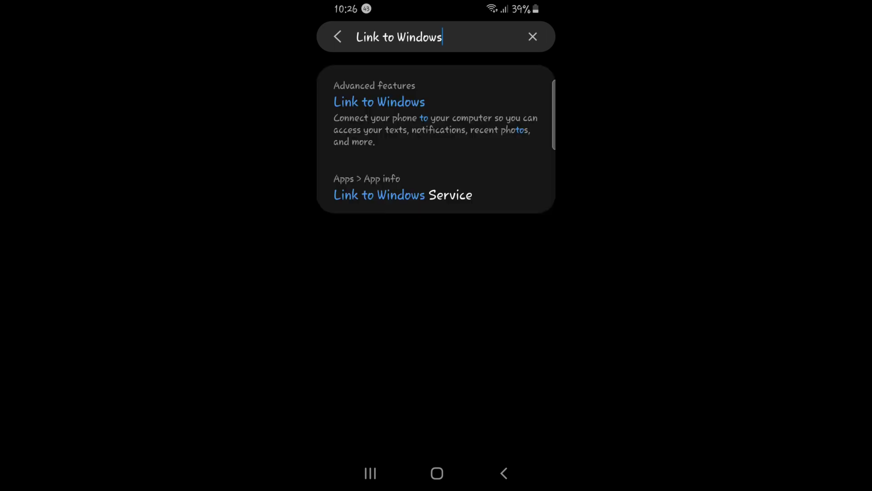
left_click(379, 111)
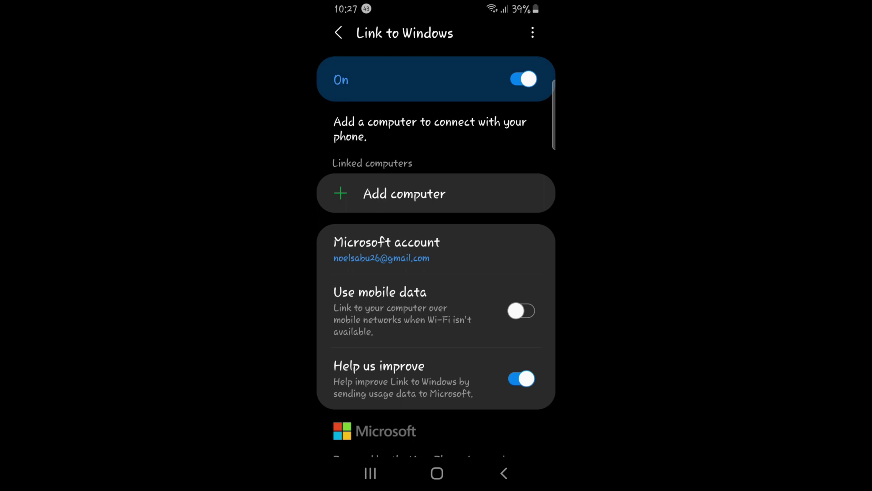
left_click(404, 193)
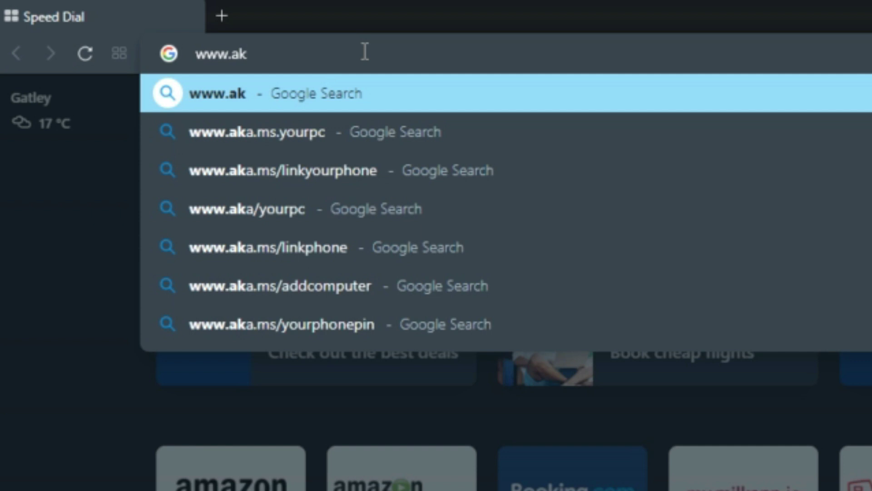
type("a.")
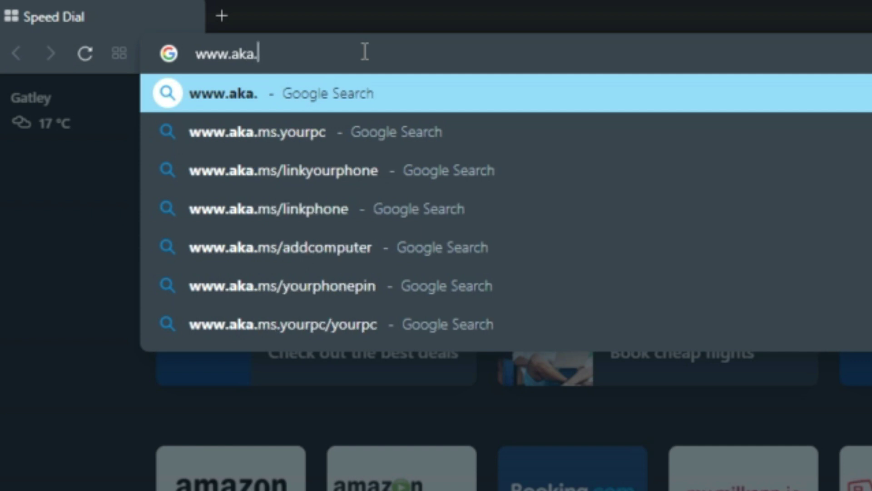
type("ms")
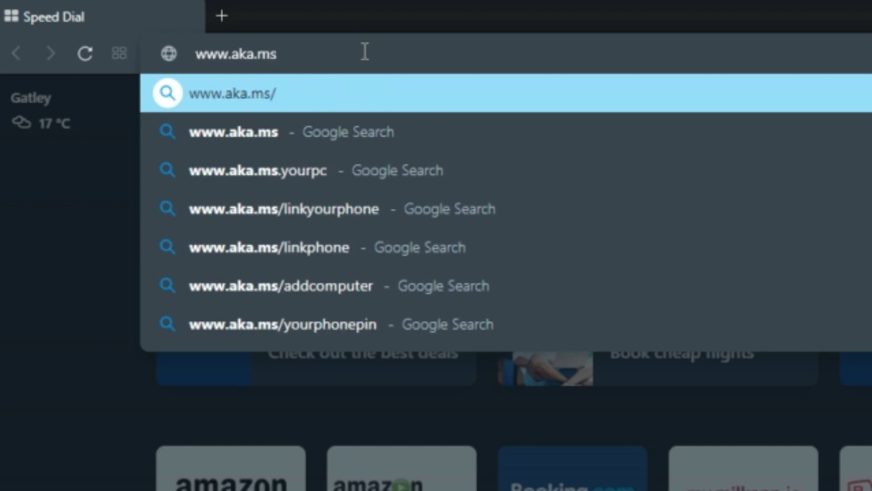
type("/")
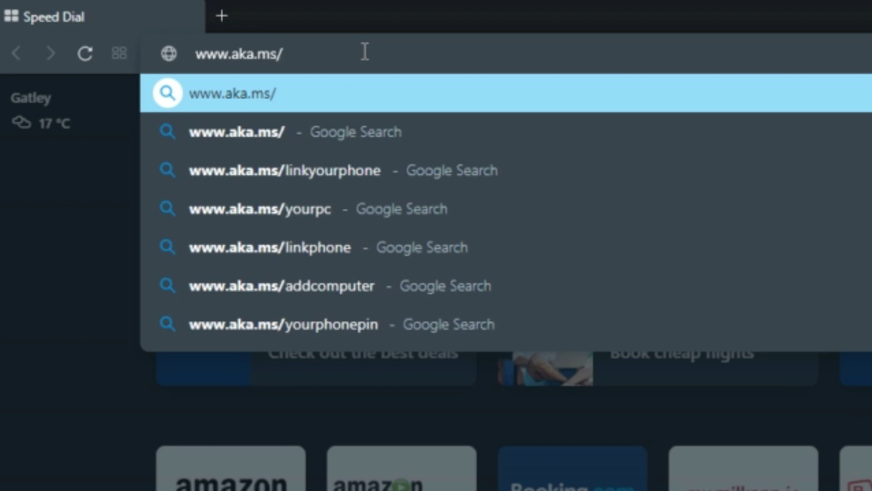
type("add")
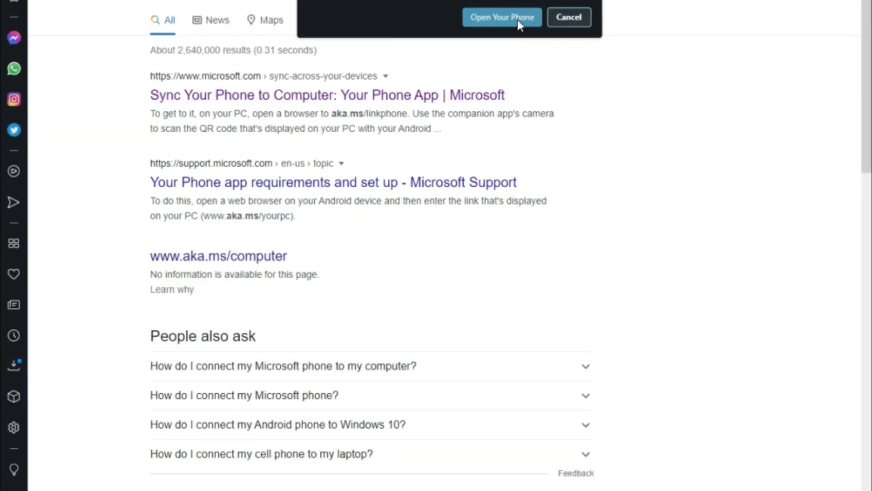
Step: Launch Your Phone from the browser prompt and maximize its window while pairing completes
left_click(514, 21)
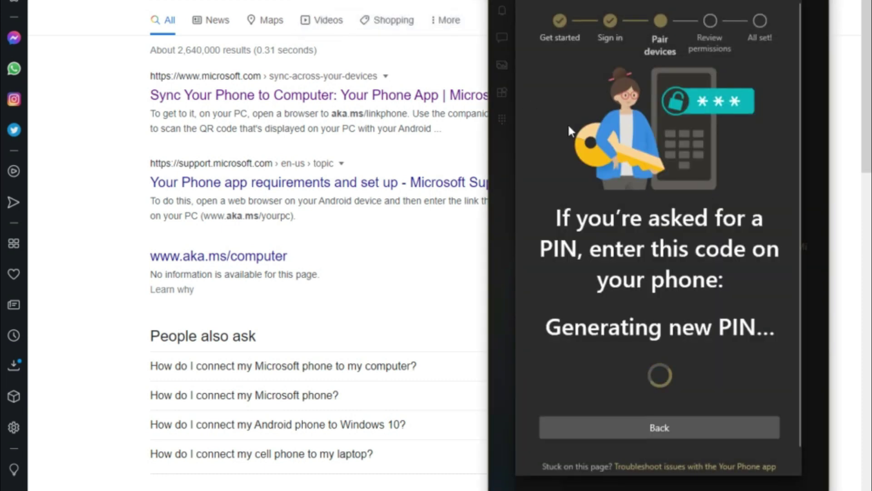
key("super+Up")
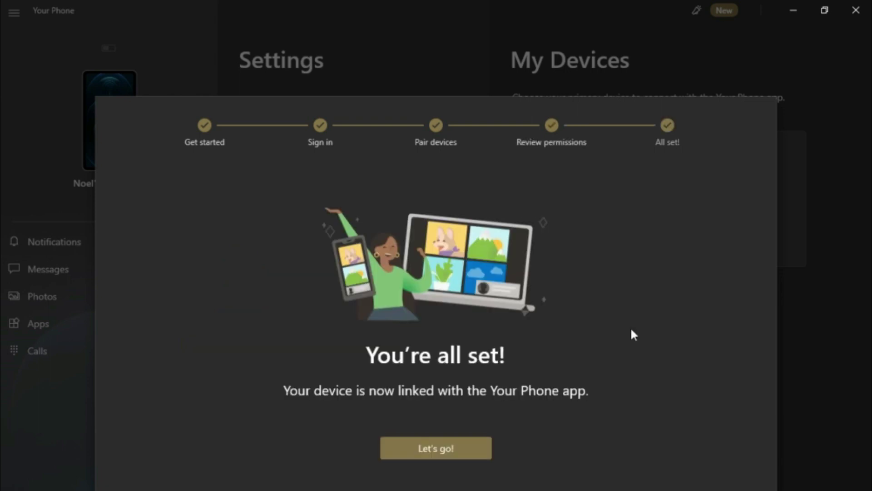
Step: Finish setup, open Messages and send 'hello' in the most recent conversation
left_click(440, 456)
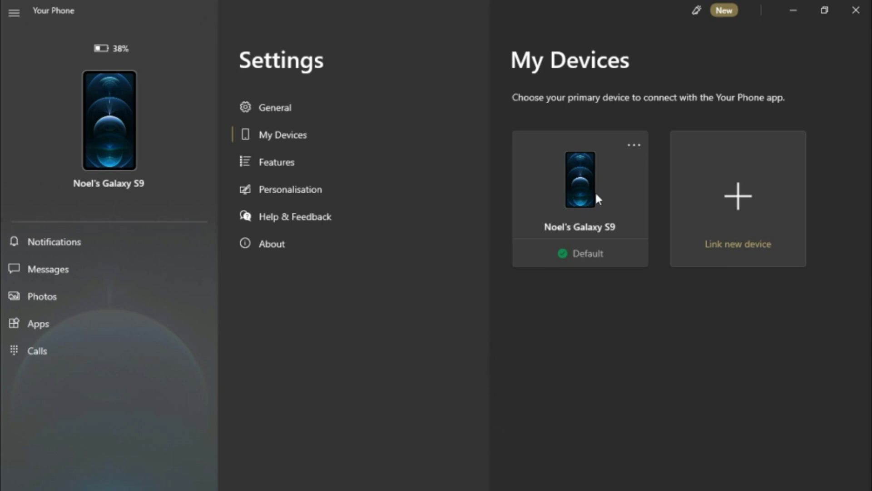
left_click(113, 274)
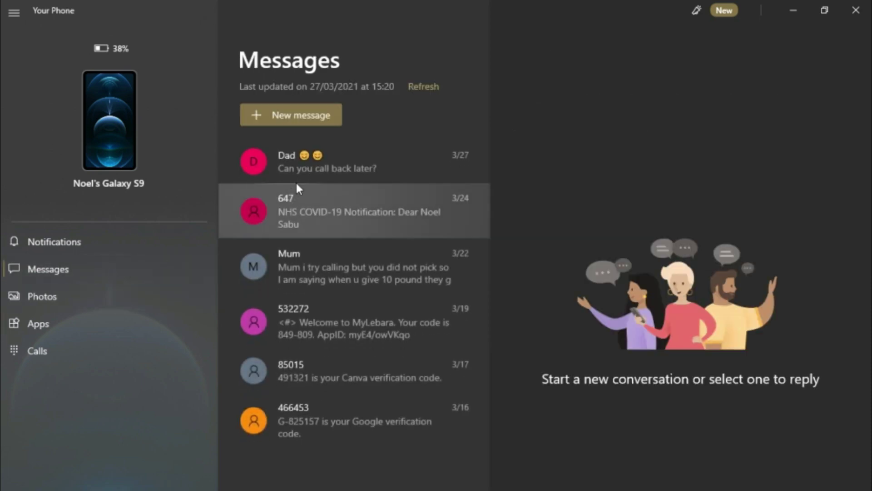
left_click(354, 166)
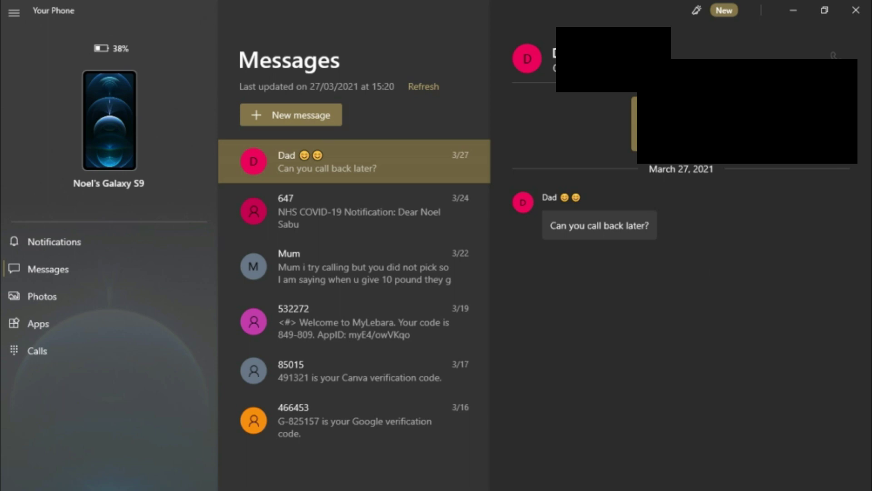
key("Return")
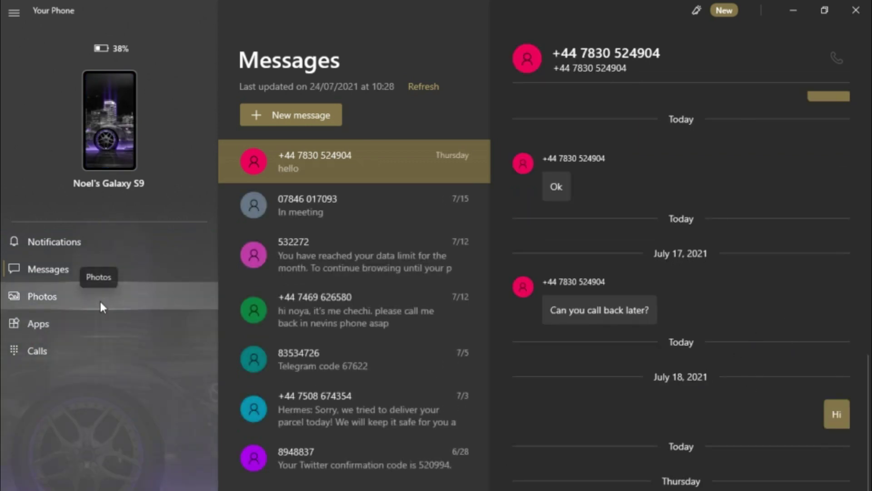
Step: Move through Photos, Notifications and Calls in the sidebar, ending on the Apps page
left_click(54, 300)
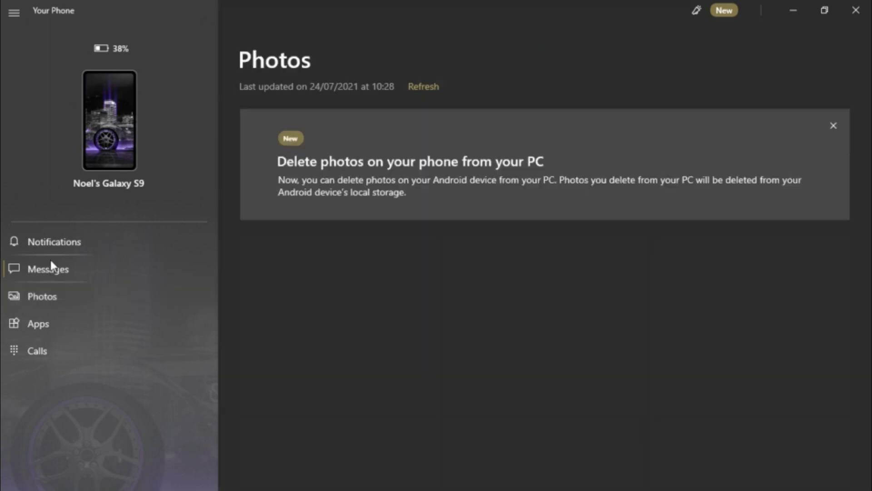
left_click(48, 245)
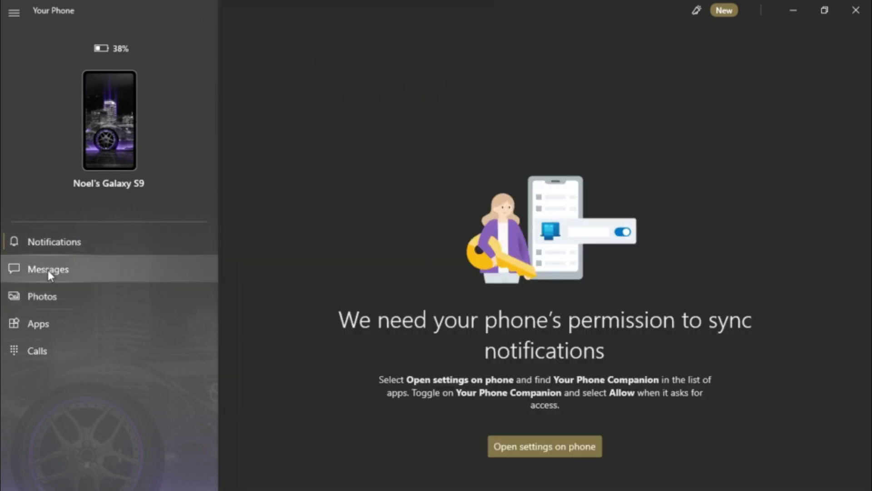
left_click(39, 342)
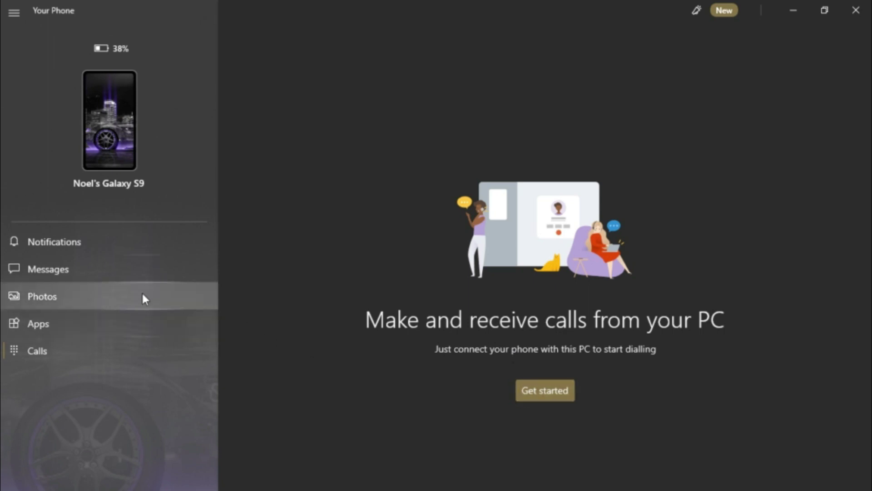
left_click(26, 323)
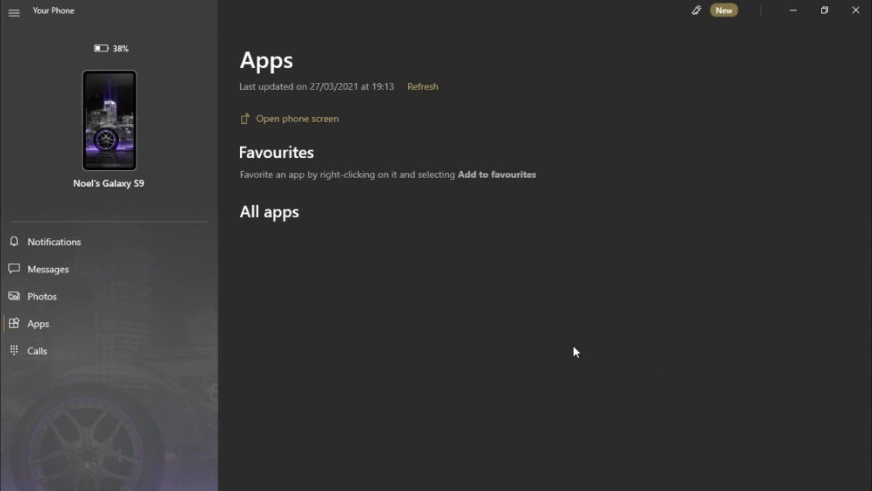
Step: Launch the mirrored phone screen from the Apps page and drag its window further right
left_click(289, 120)
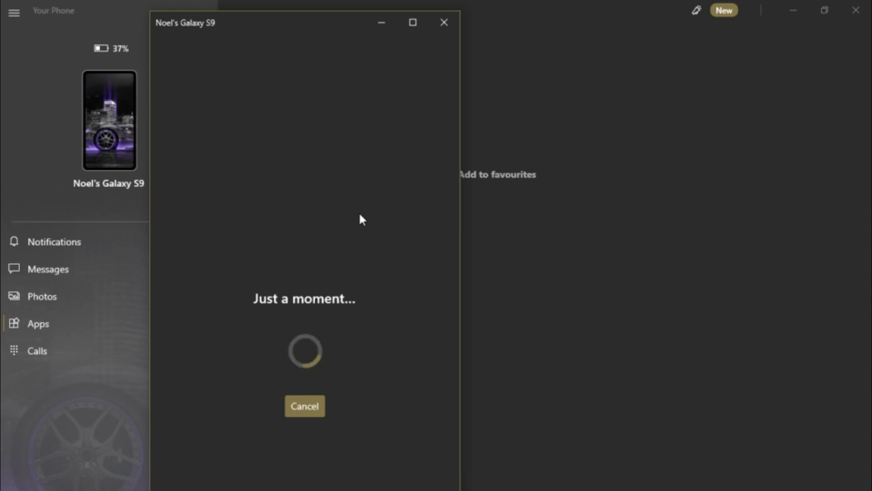
left_click_drag(306, 28, 377, 36)
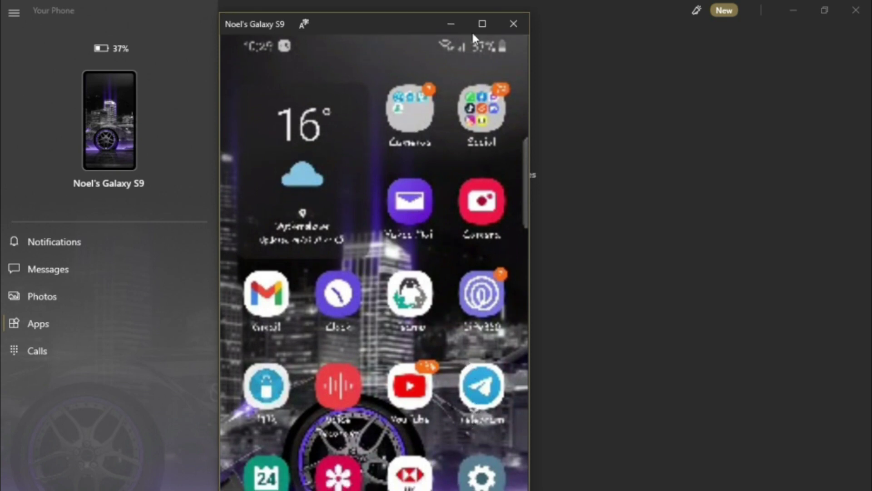
double_click(481, 24)
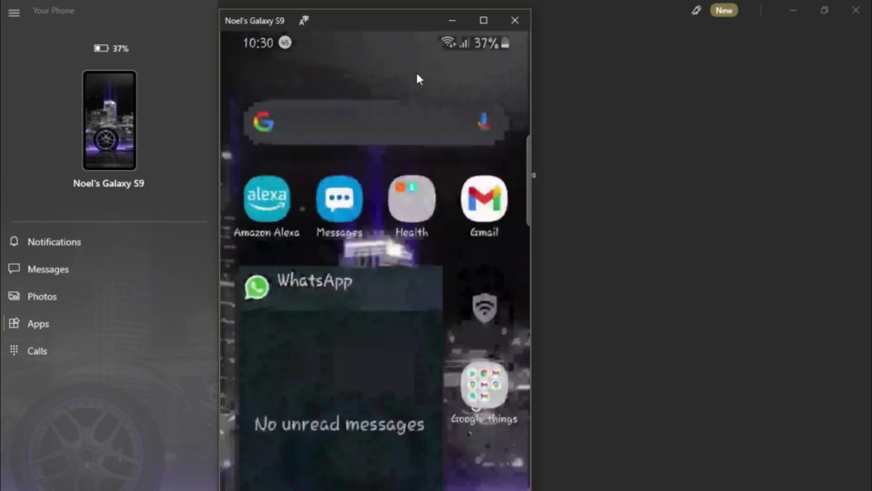
left_click_drag(444, 266, 288, 268)
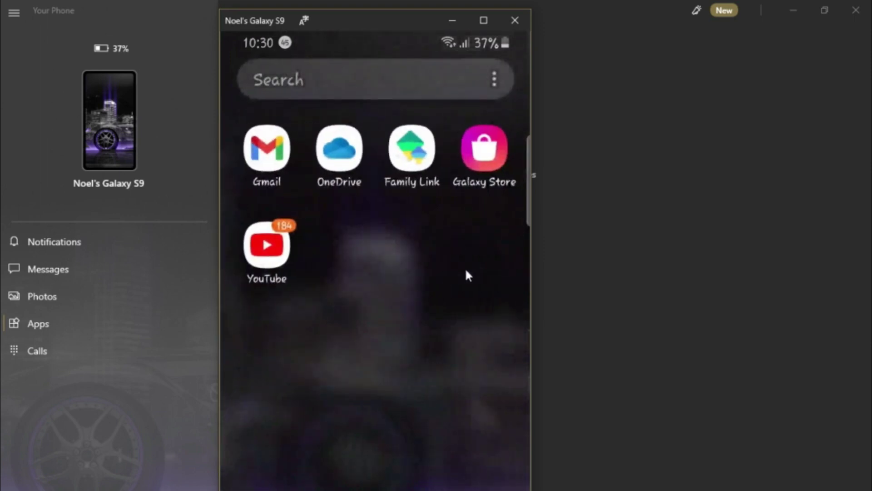
left_click_drag(467, 275, 300, 367)
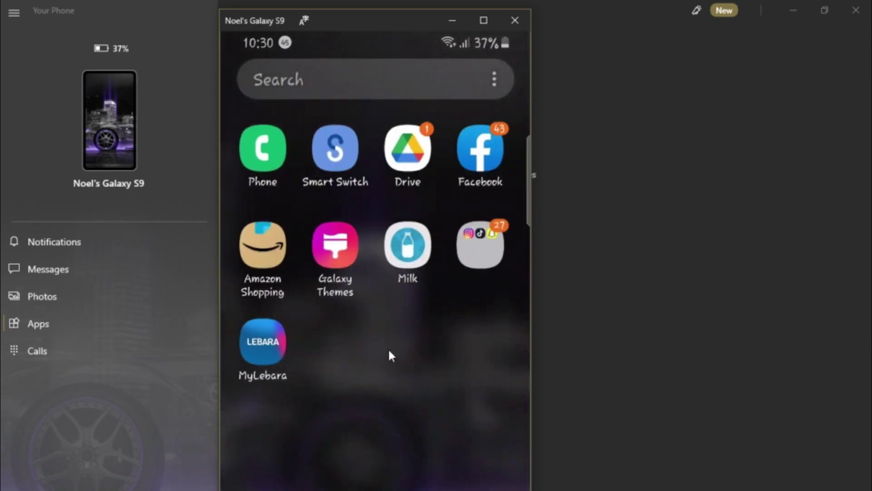
left_click_drag(390, 356, 80, 414)
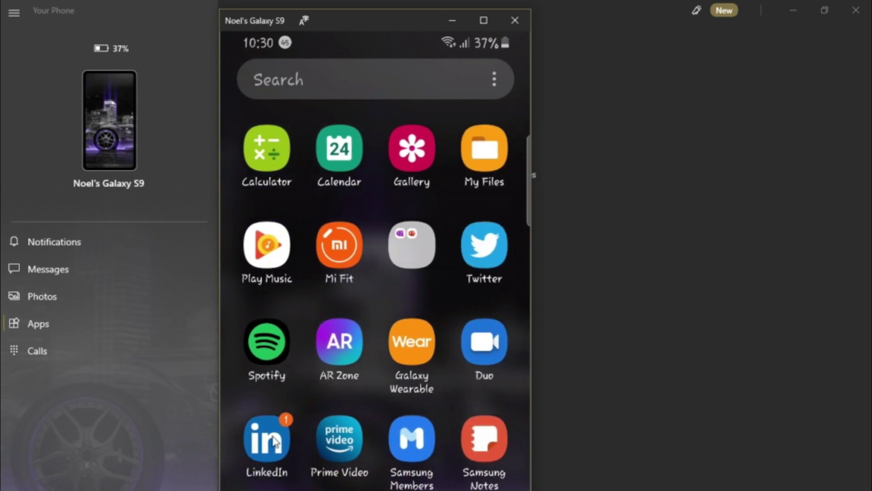
left_click_drag(377, 269, 304, 272)
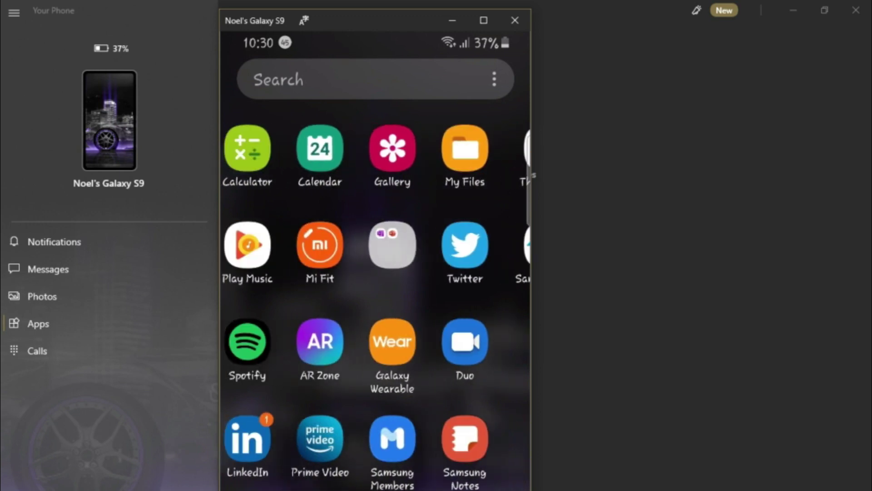
left_click(338, 170)
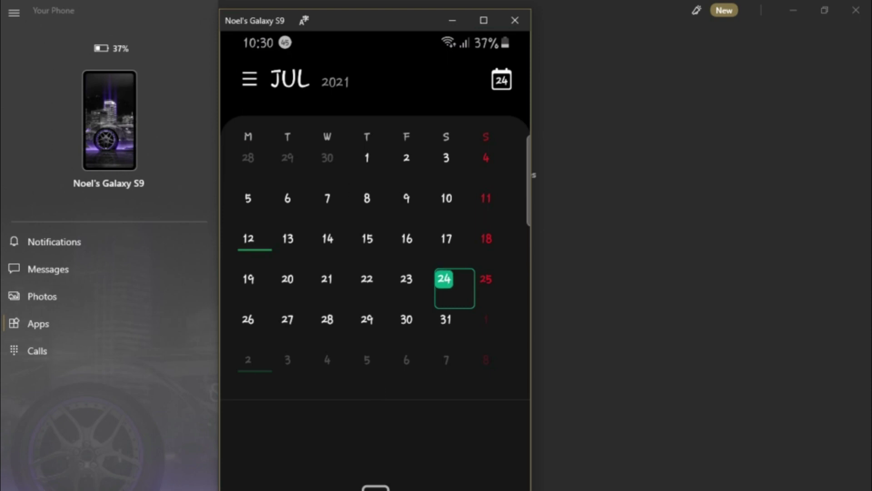
right_click(376, 391)
left_click_drag(409, 318, 254, 321)
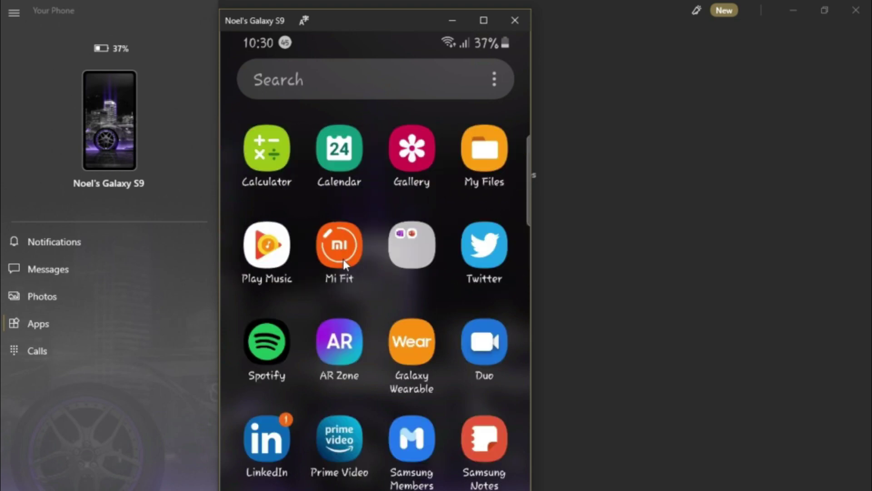
left_click(342, 259)
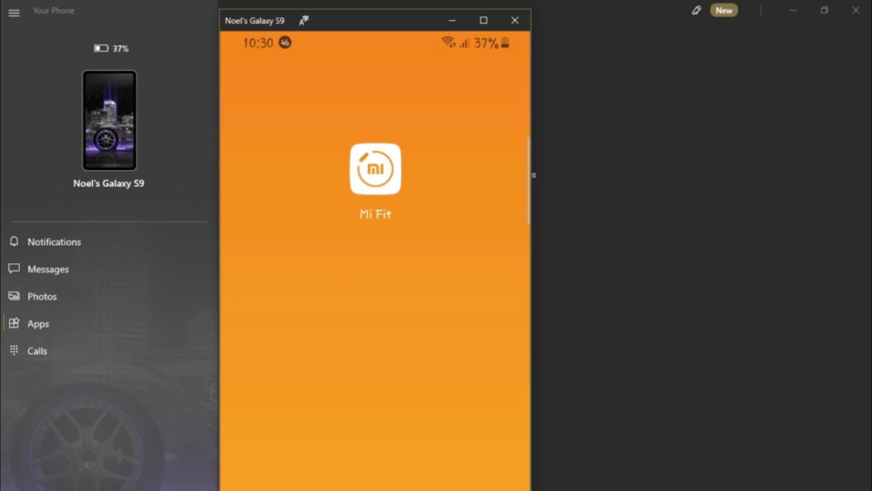
right_click(342, 488)
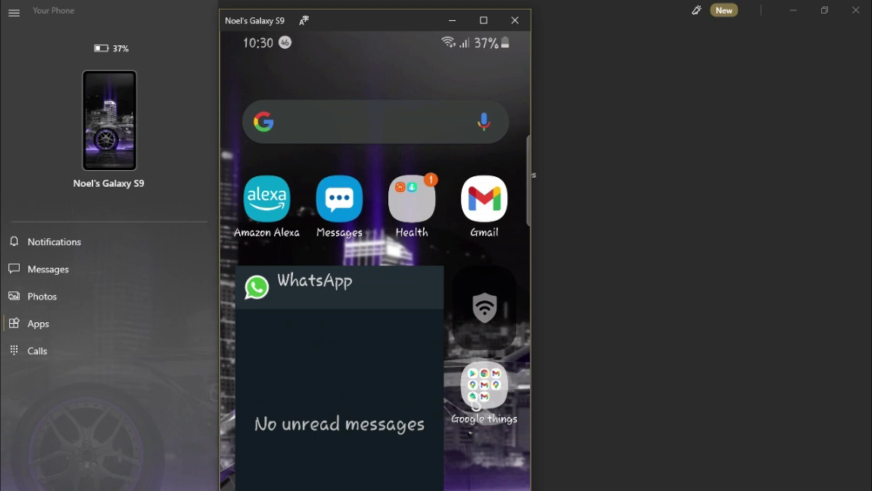
left_click_drag(475, 405, 522, 405)
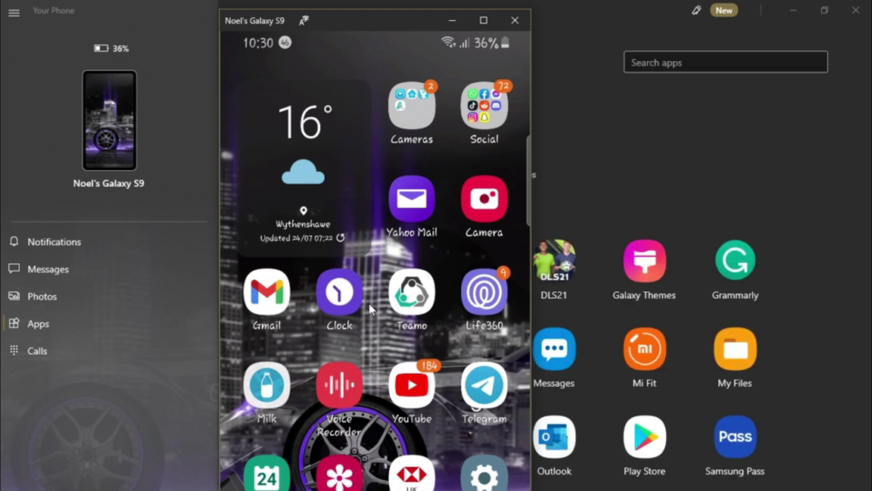
Step: Minimize the mirrored phone screen window
left_click(457, 20)
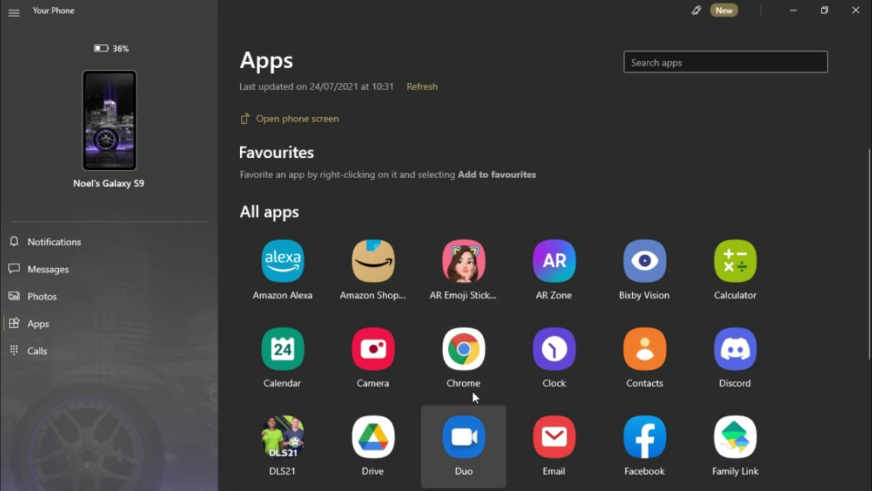